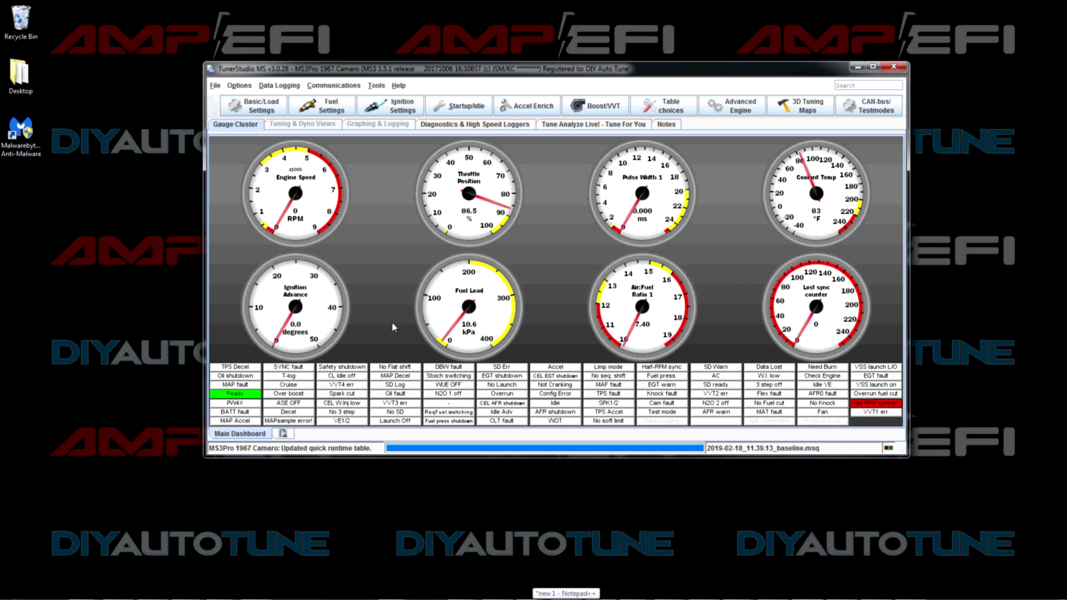
- Open the Documents library from the Start menu and select the TunerStudioProjects folder
mouse_move(81, 594)
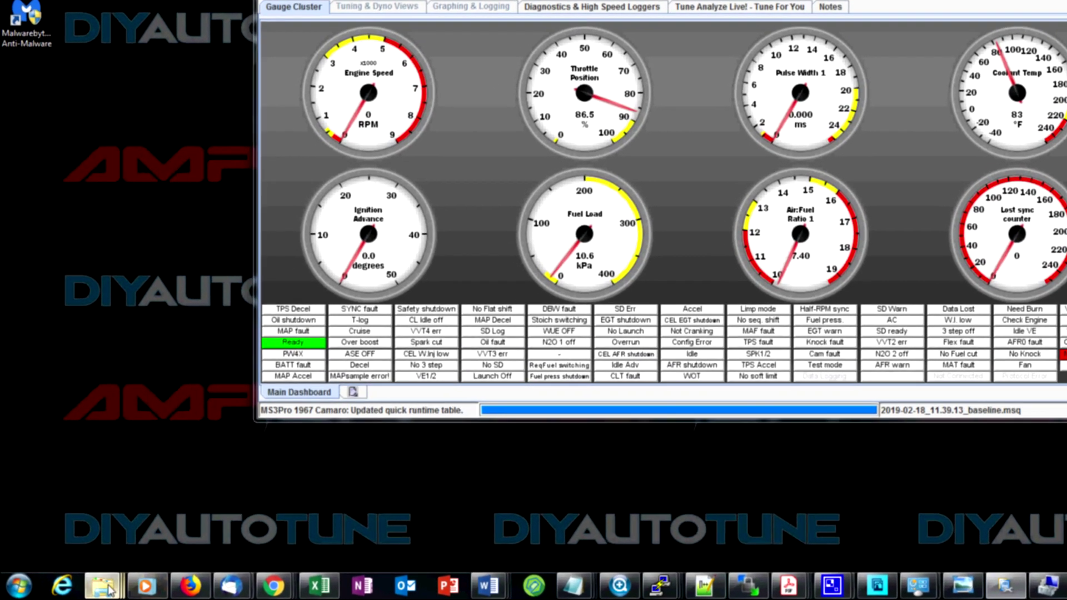
mouse_move(85, 593)
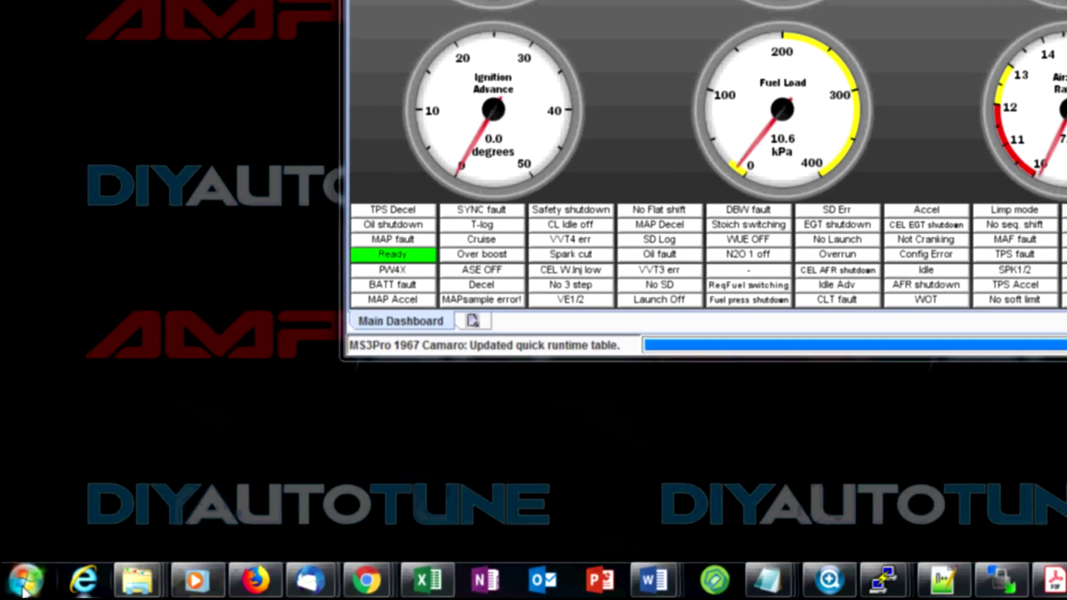
left_click(21, 584)
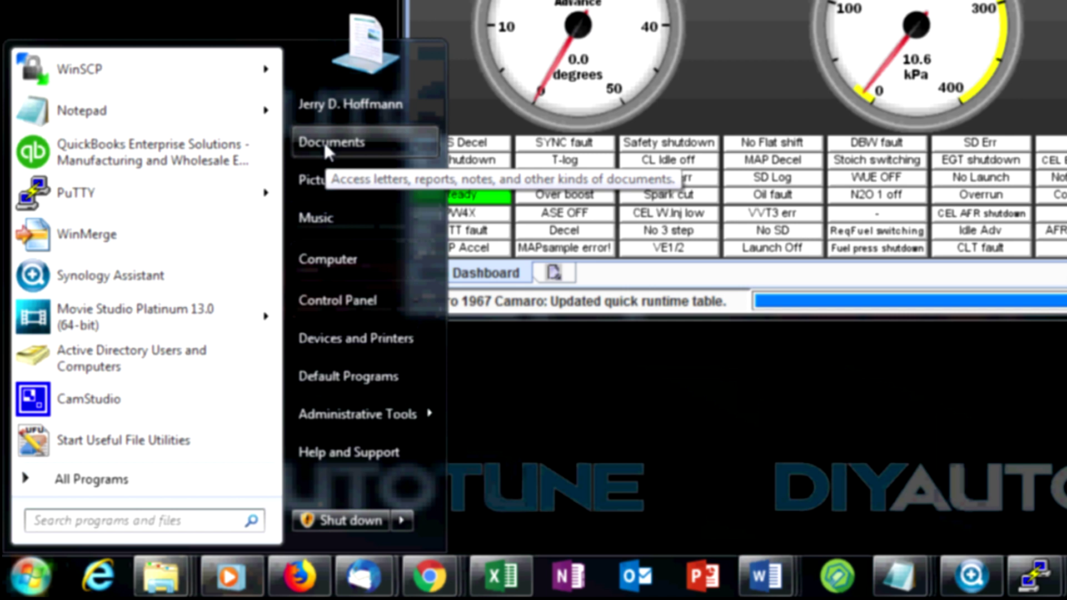
left_click(602, 446)
left_click(31, 578)
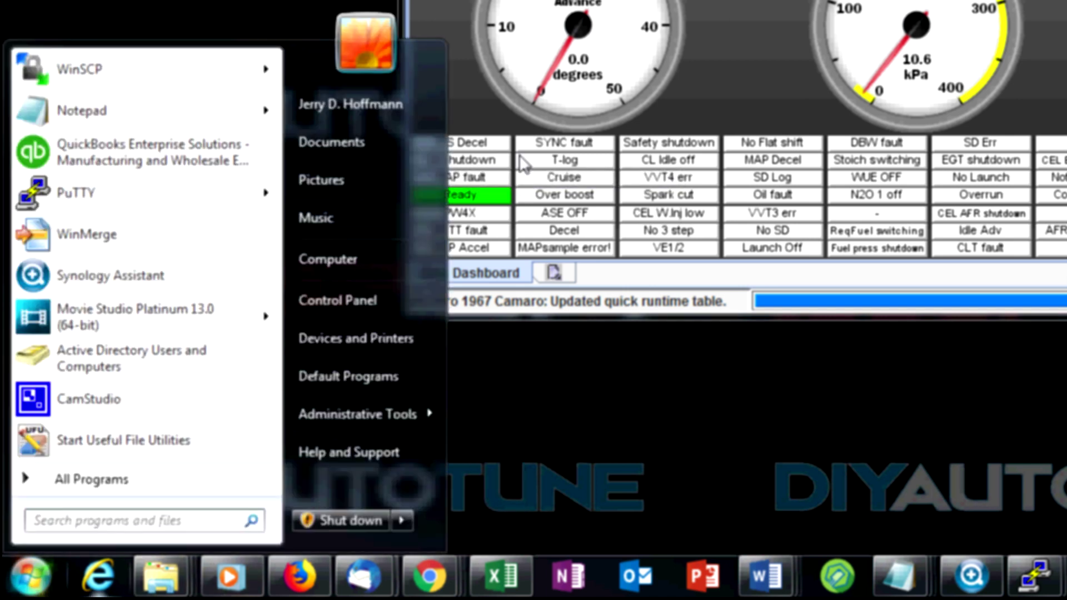
left_click(373, 144)
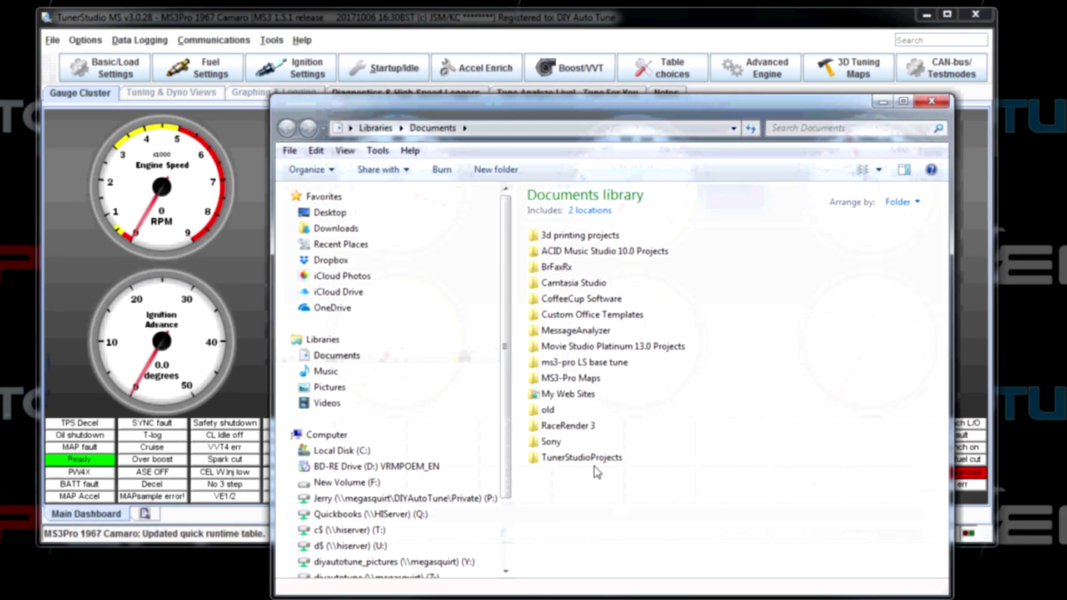
left_click(594, 461)
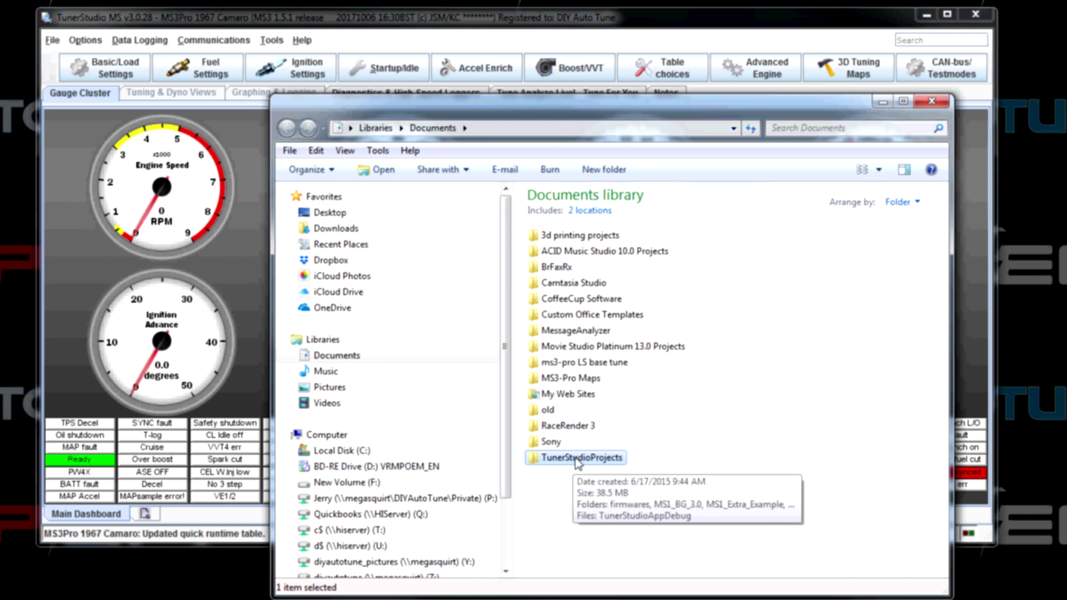
- Open TunerStudioProjects, then the MS3Pro 1967 Camaro folder, and select DataLogs
double_click(579, 458)
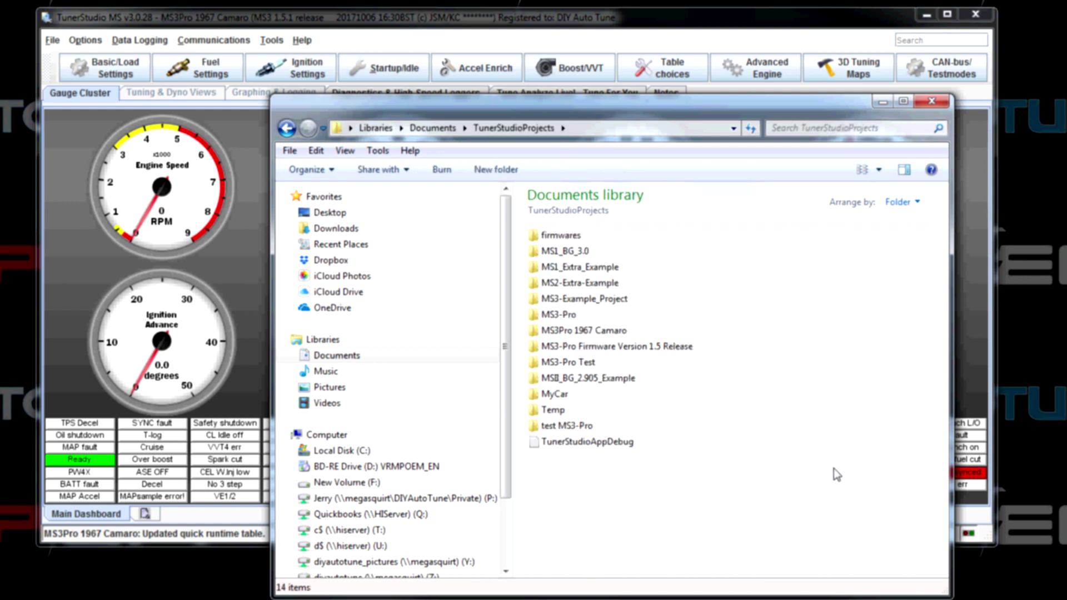
left_click(625, 336)
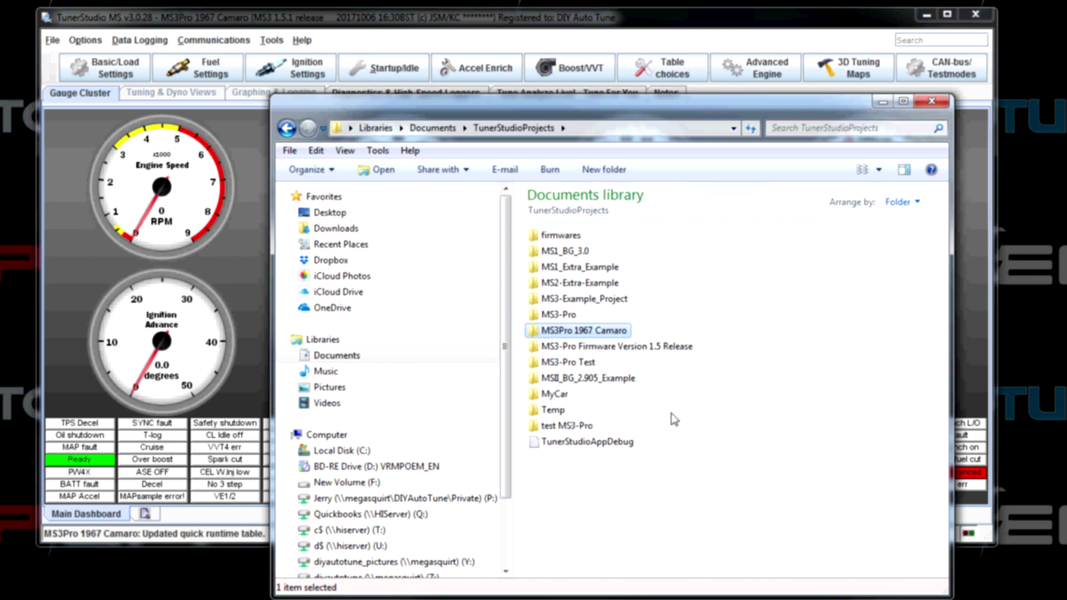
mouse_move(563, 335)
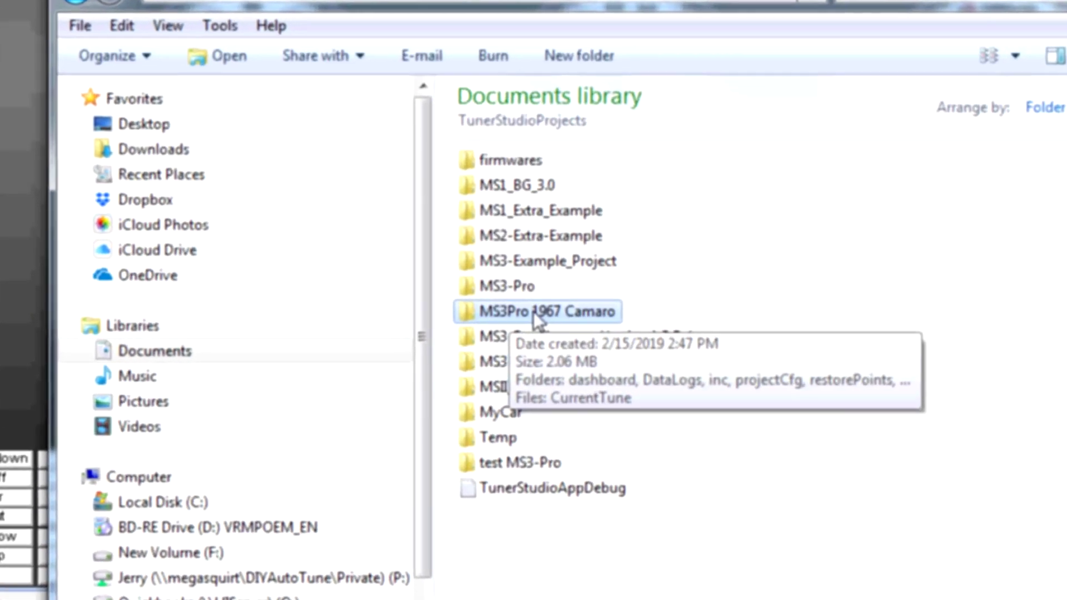
double_click(534, 312)
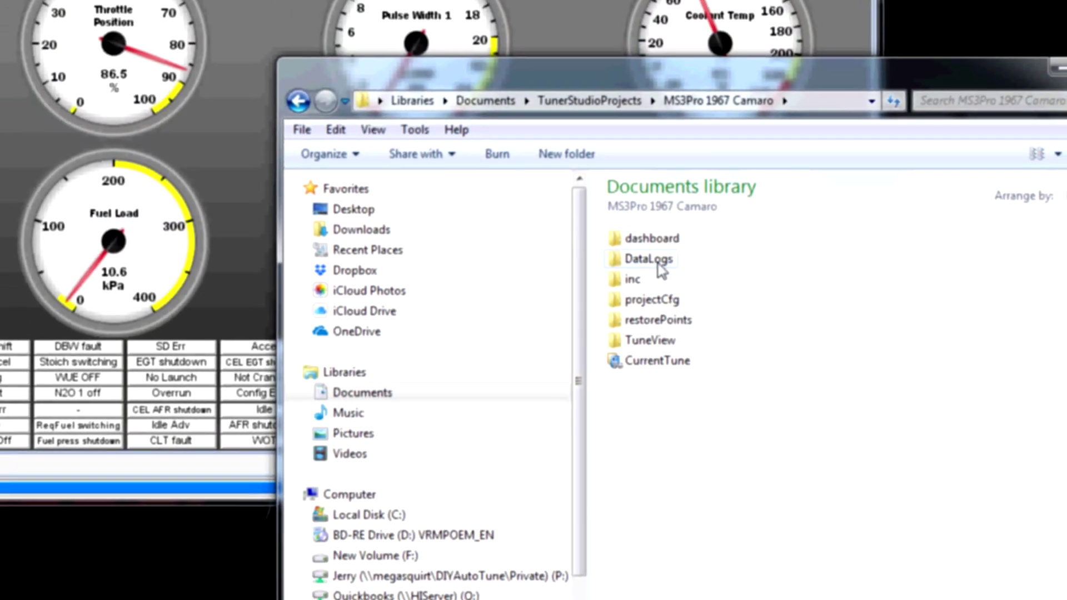
left_click(610, 238)
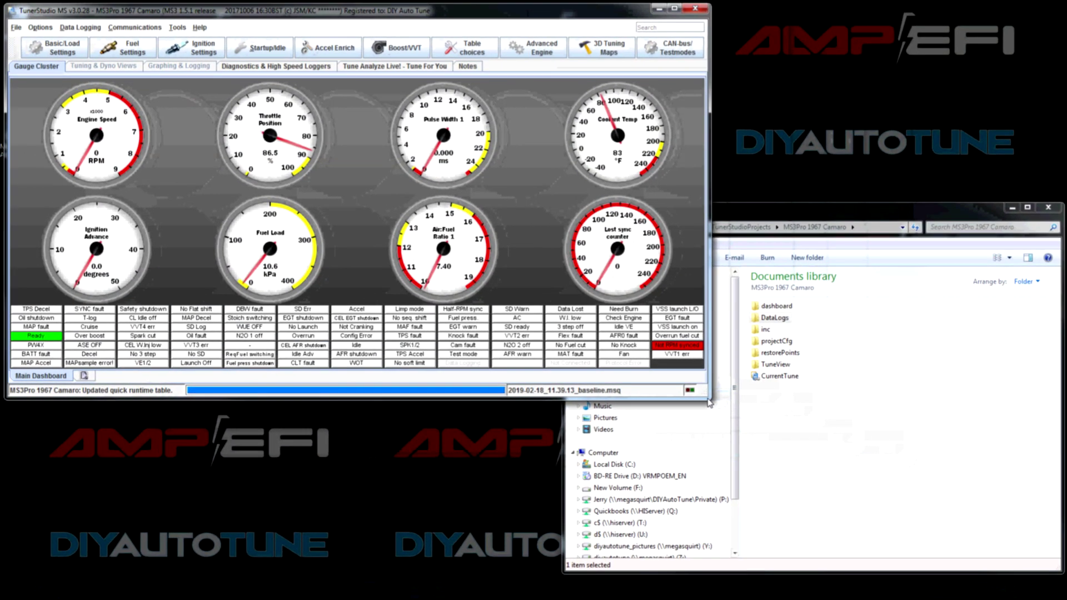
- Narrow the TunerStudio window and save the tune as '00 - baseline'
left_click_drag(581, 386, 545, 387)
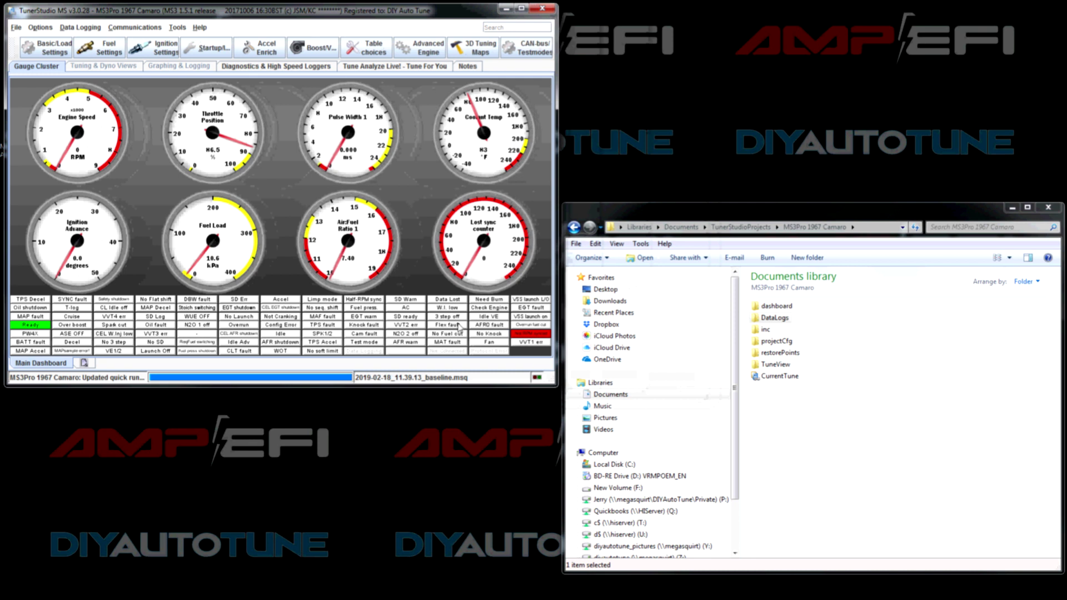
left_click(15, 28)
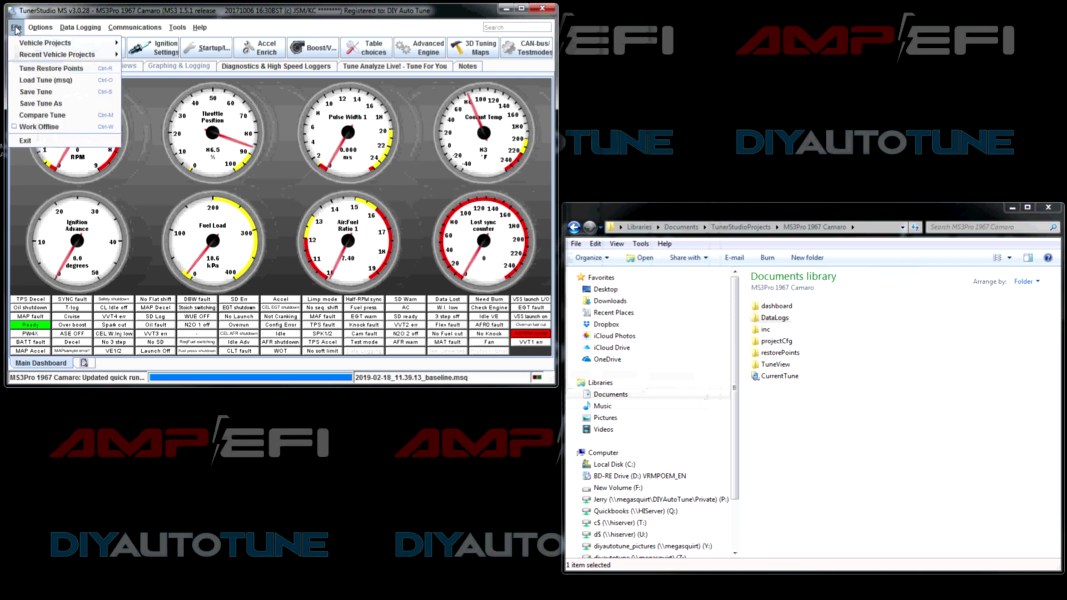
left_click(35, 104)
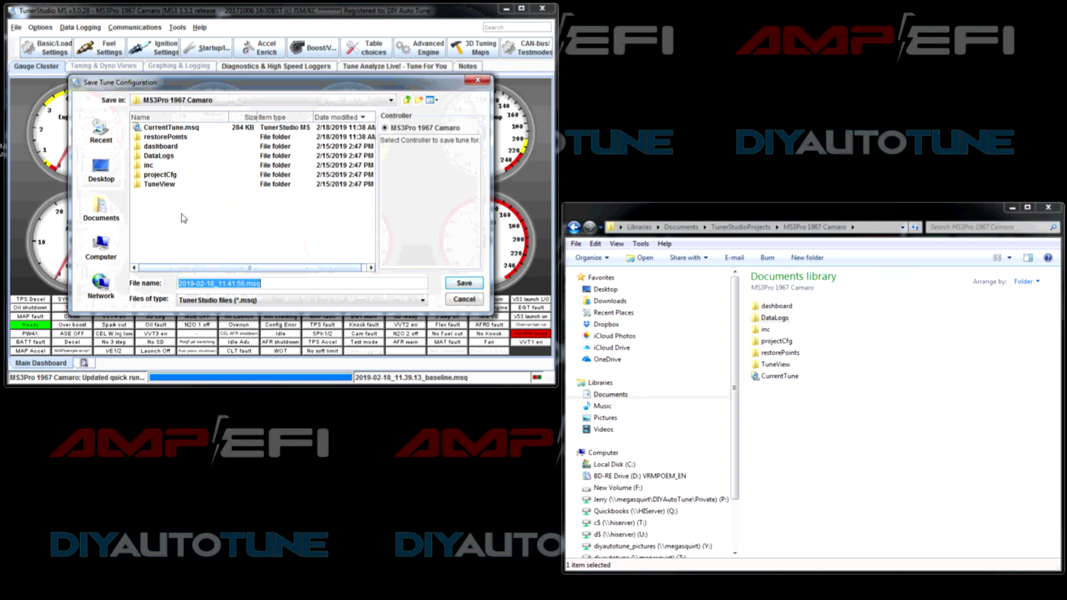
type("00 - baseline")
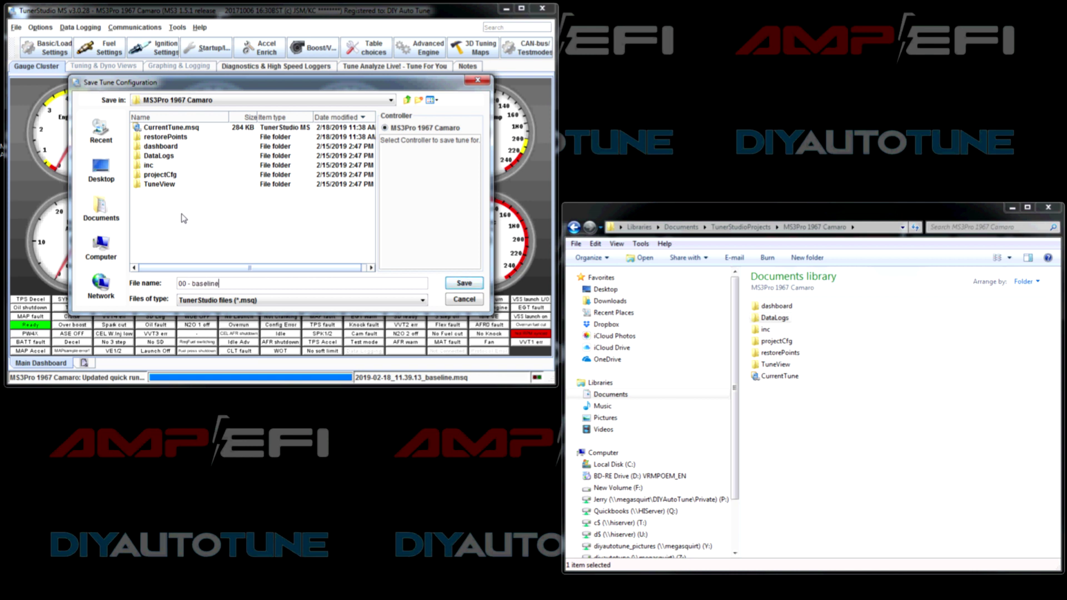
key("Return")
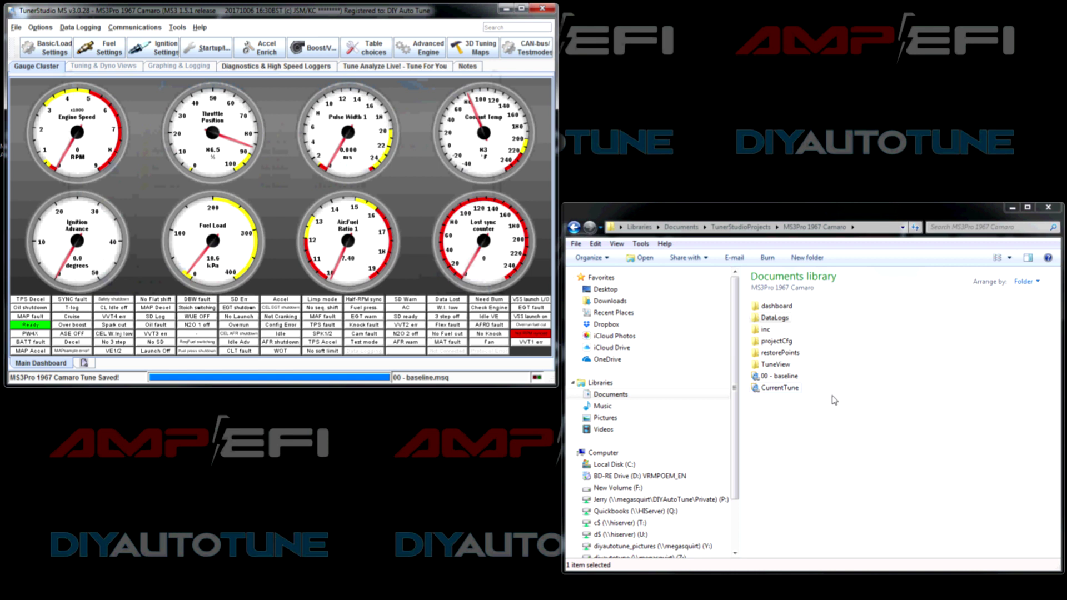
- Bring Explorer forward and select the new '00 - baseline' tune file beside CurrentTune
left_click(851, 400)
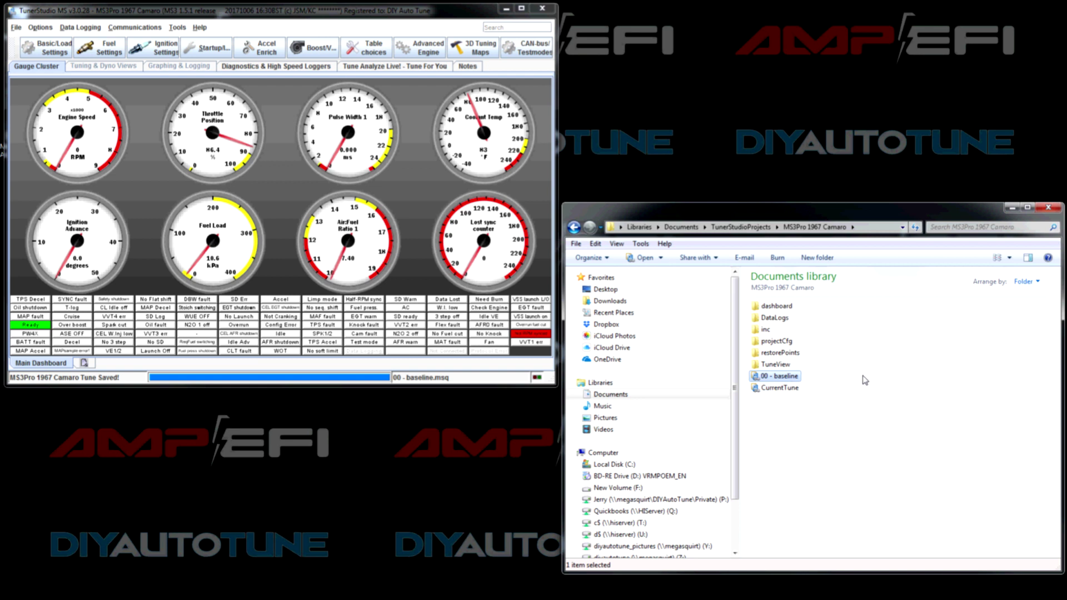
right_click(773, 382)
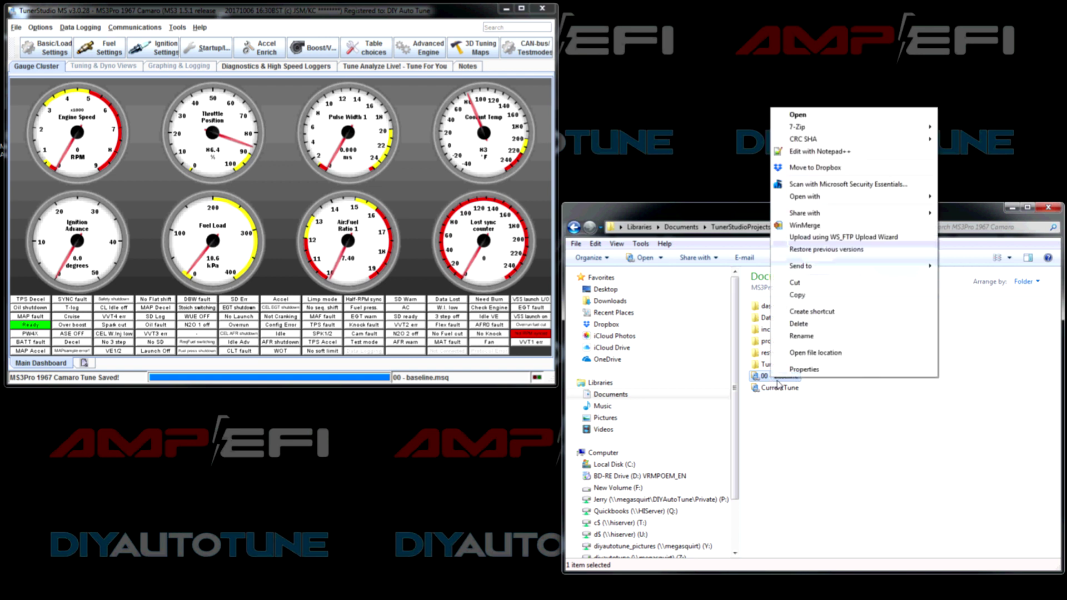
left_click(805, 410)
left_click(790, 377)
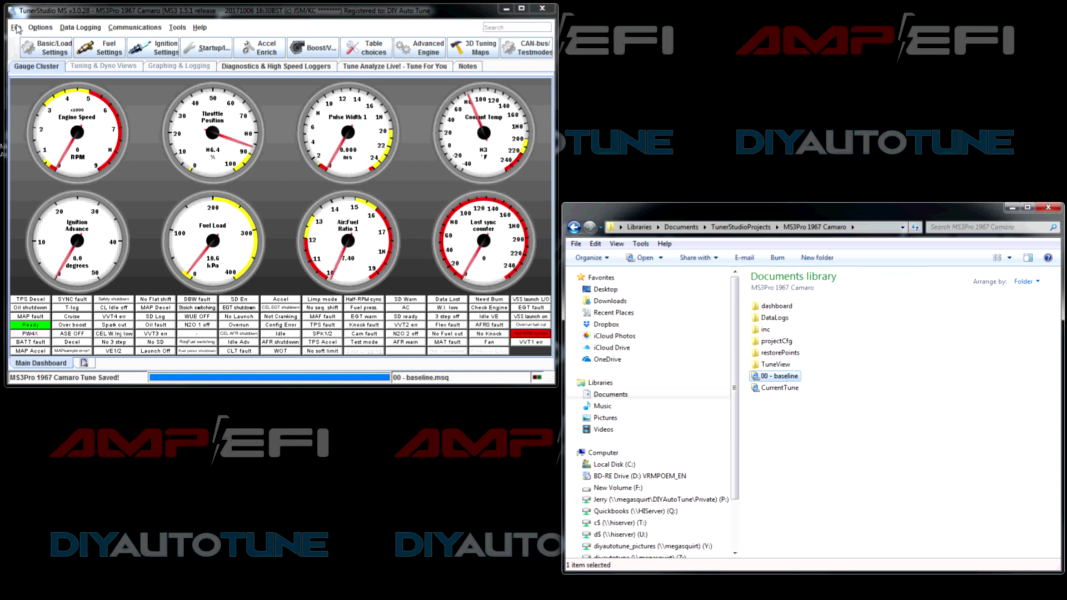
left_click(16, 27)
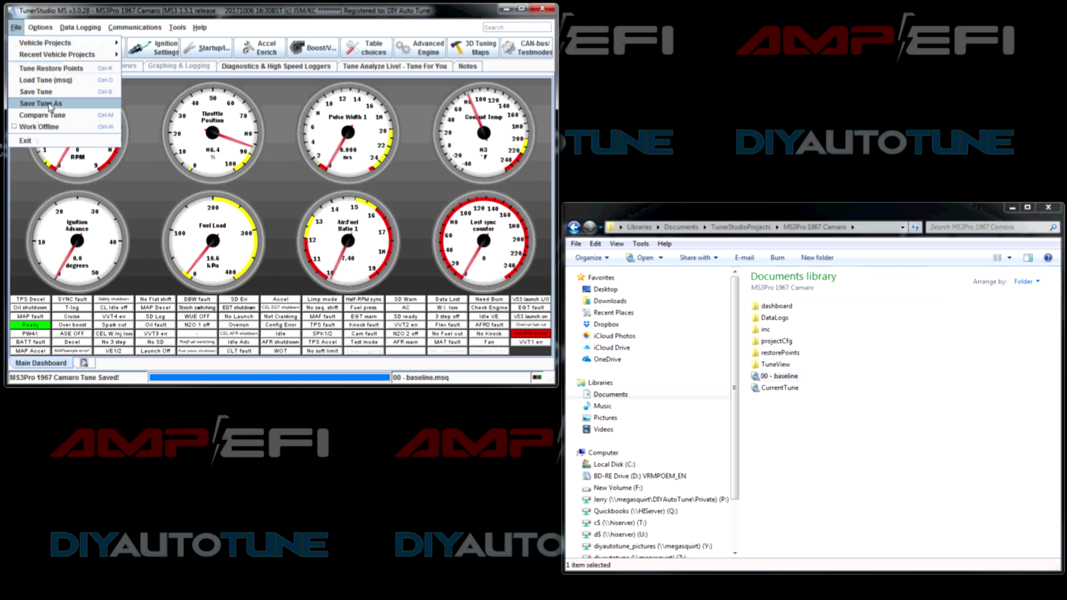
- Save the tune as '01 - set base timing and roughed in VE table' and select it in Explorer
left_click(51, 105)
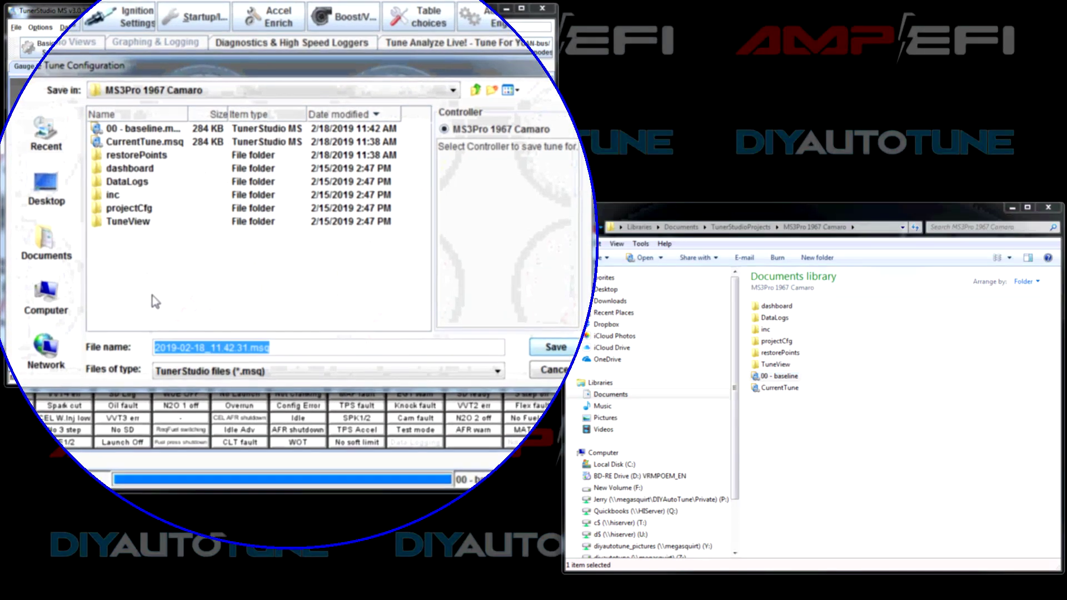
type("01")
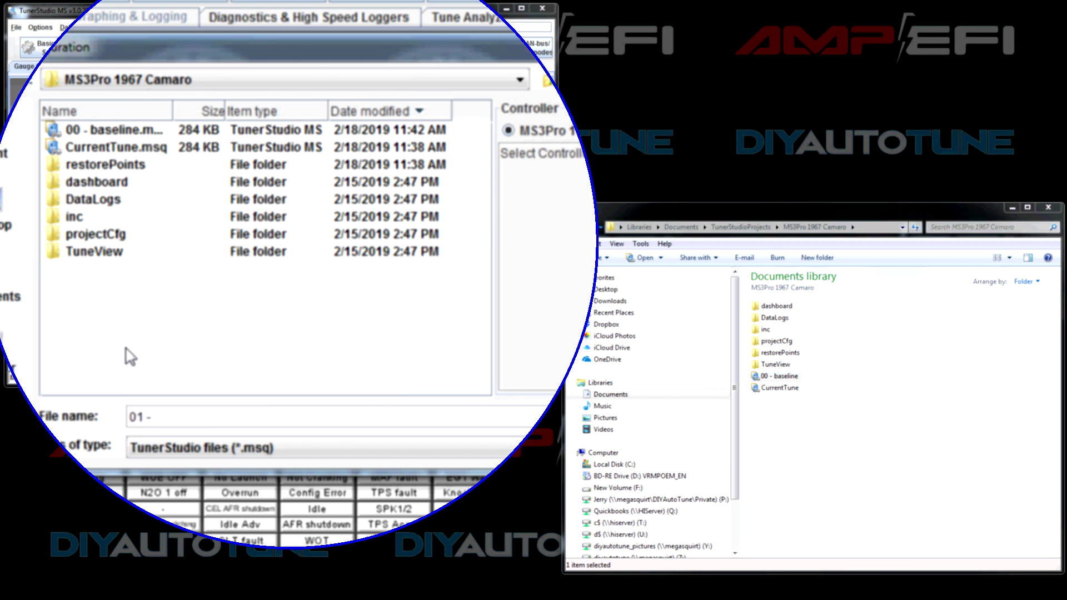
type(" - set base timing")
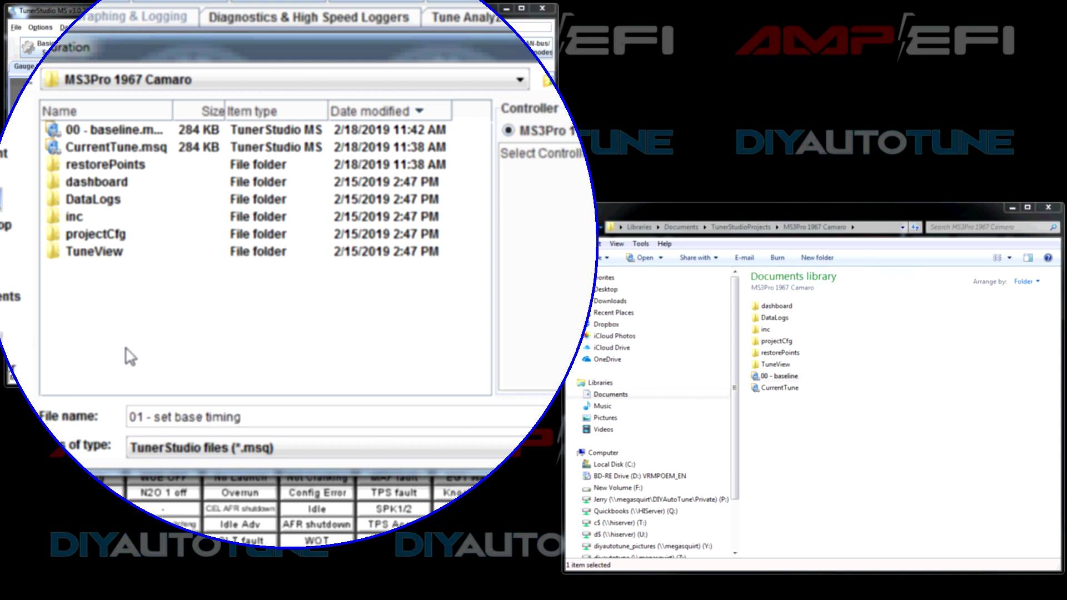
type(" and roughed in VE table")
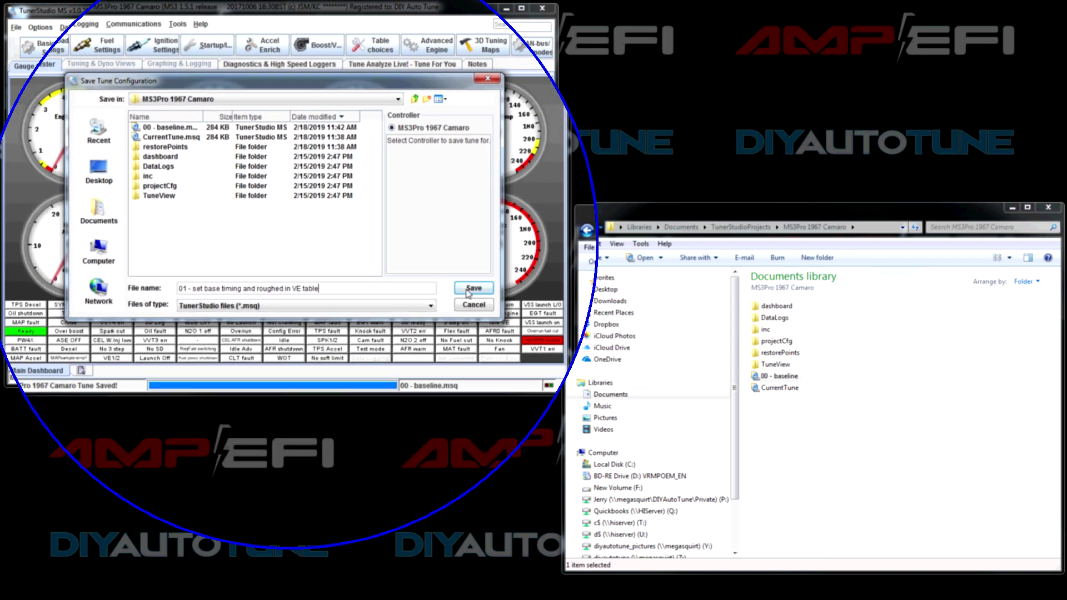
left_click(466, 283)
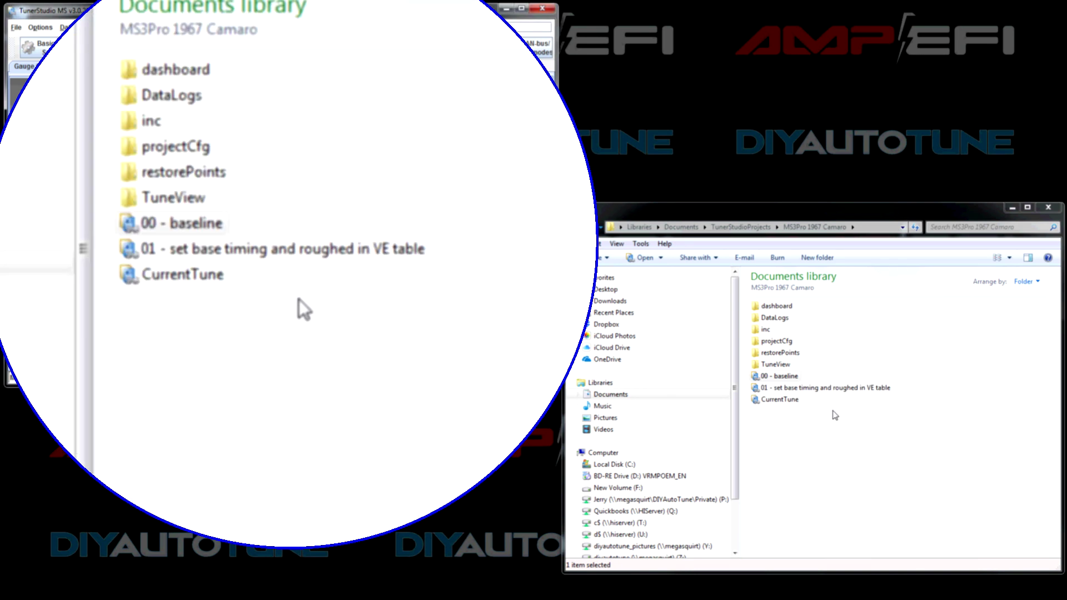
left_click(790, 388)
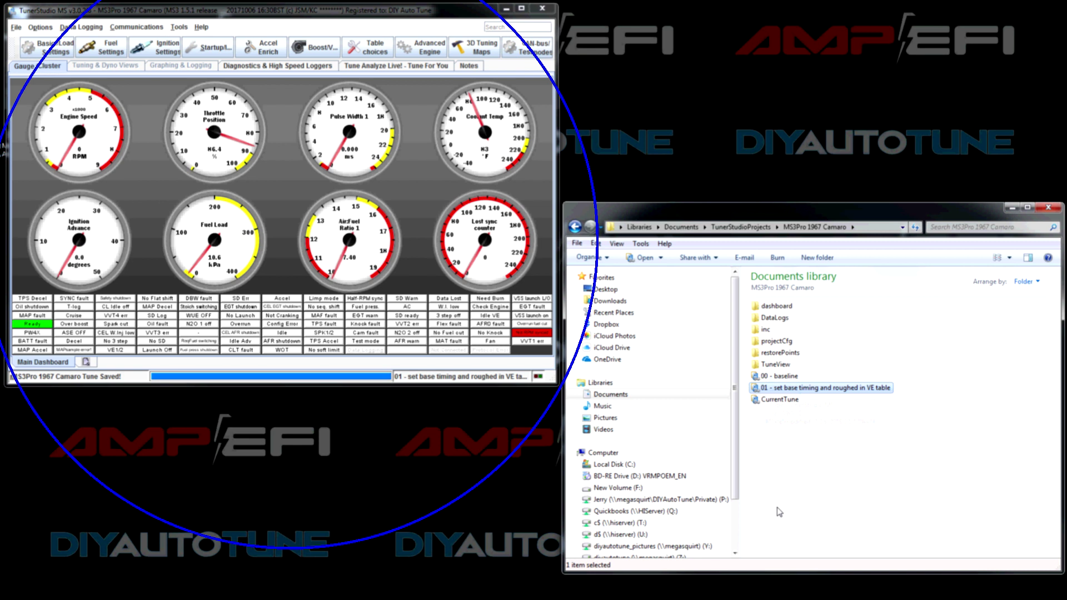
- Save the tune as a new file '02 - VE table dialed in'
left_click(16, 28)
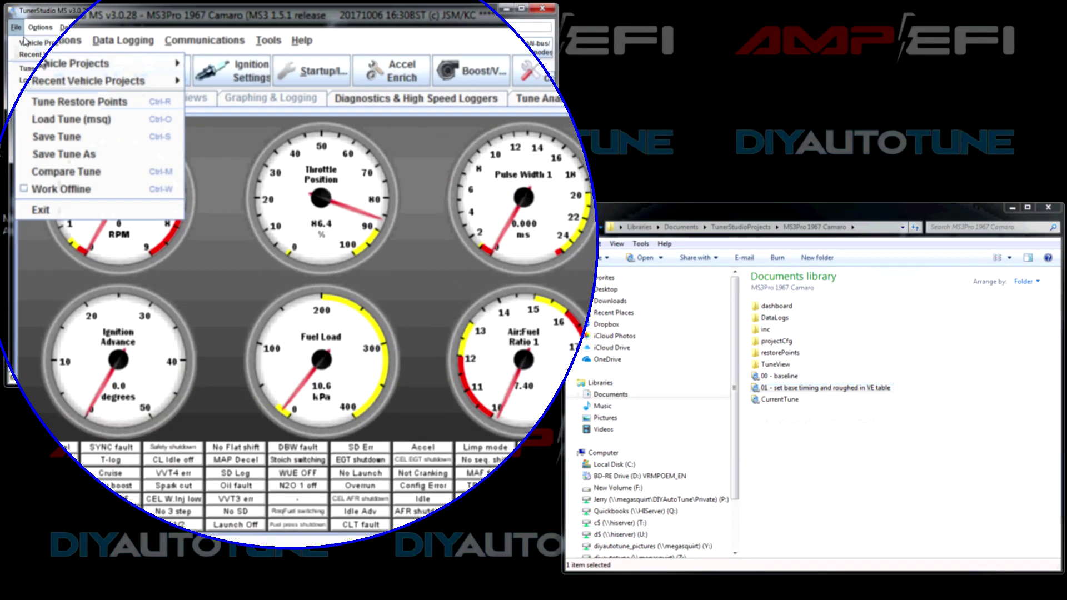
left_click(51, 158)
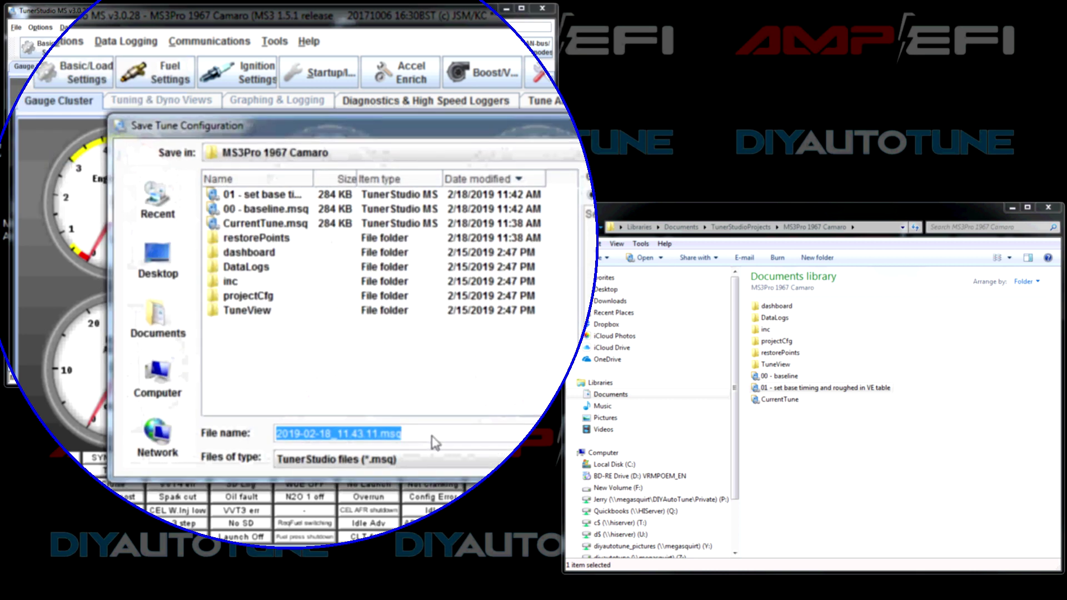
type("02")
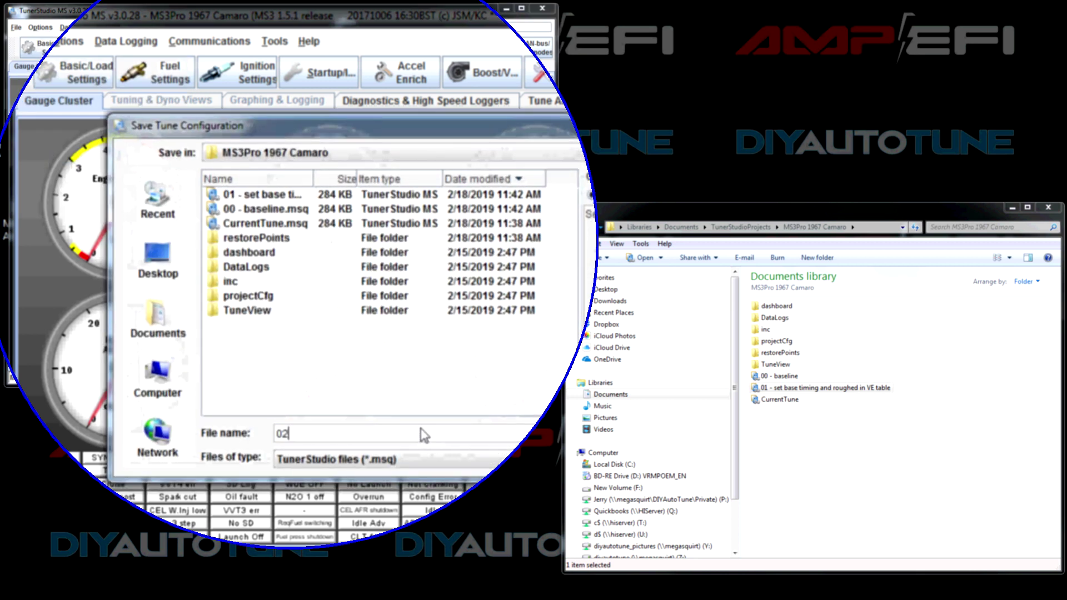
type(" - VE table di")
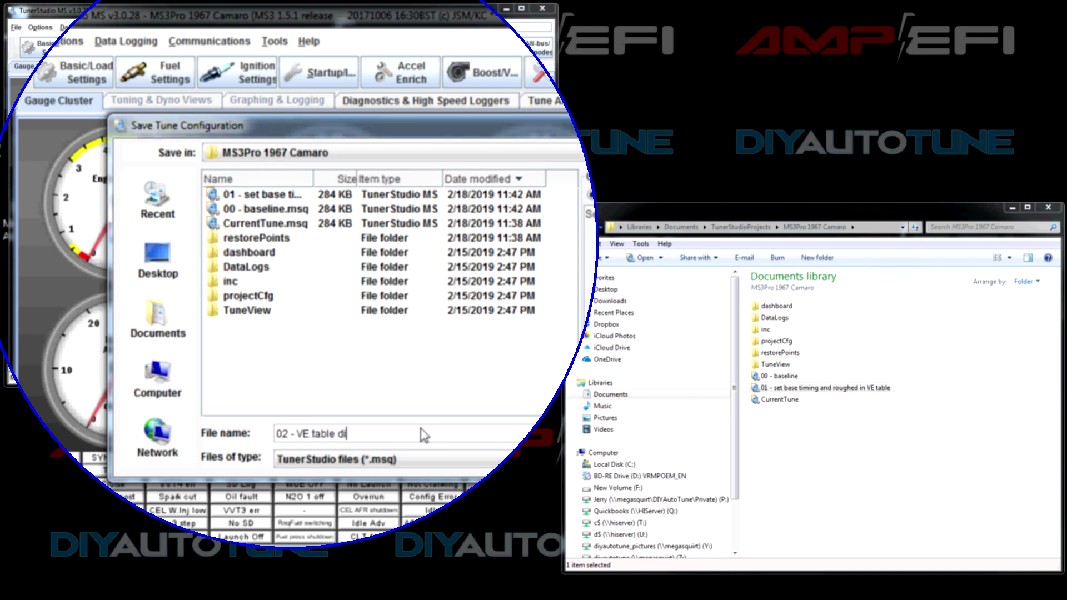
type("eaed in")
key("Return")
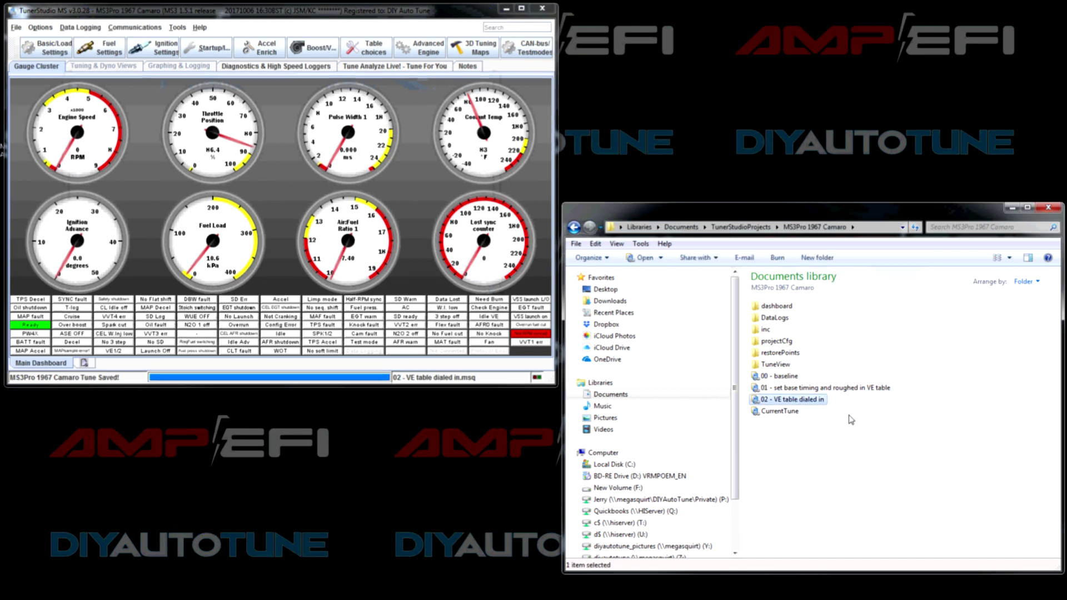
left_click(895, 423)
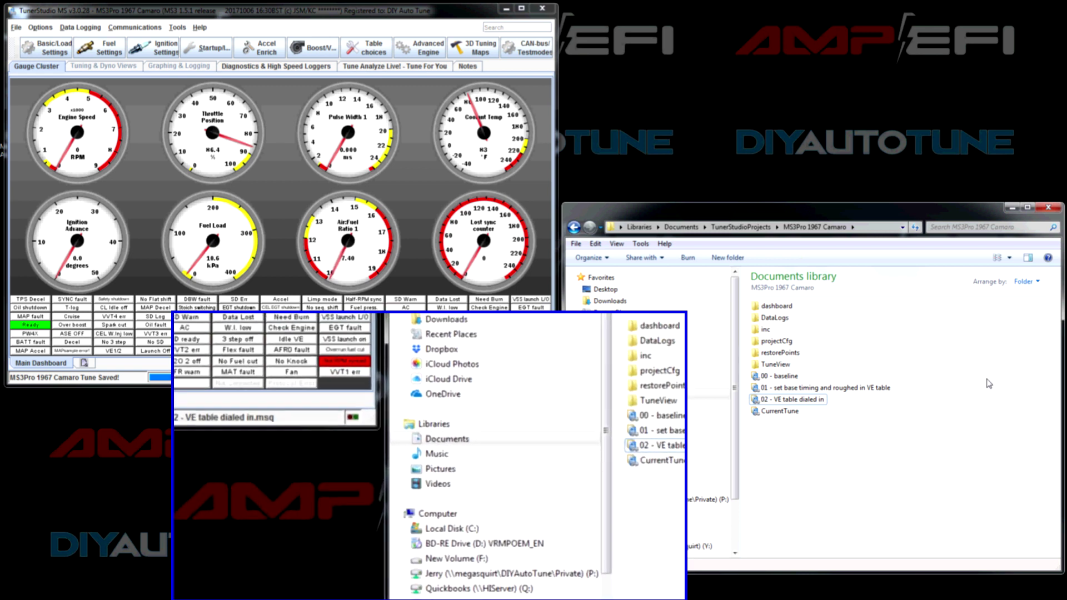
- Check that the DataLogs folder is empty, then return to the Camaro folder
left_click(773, 318)
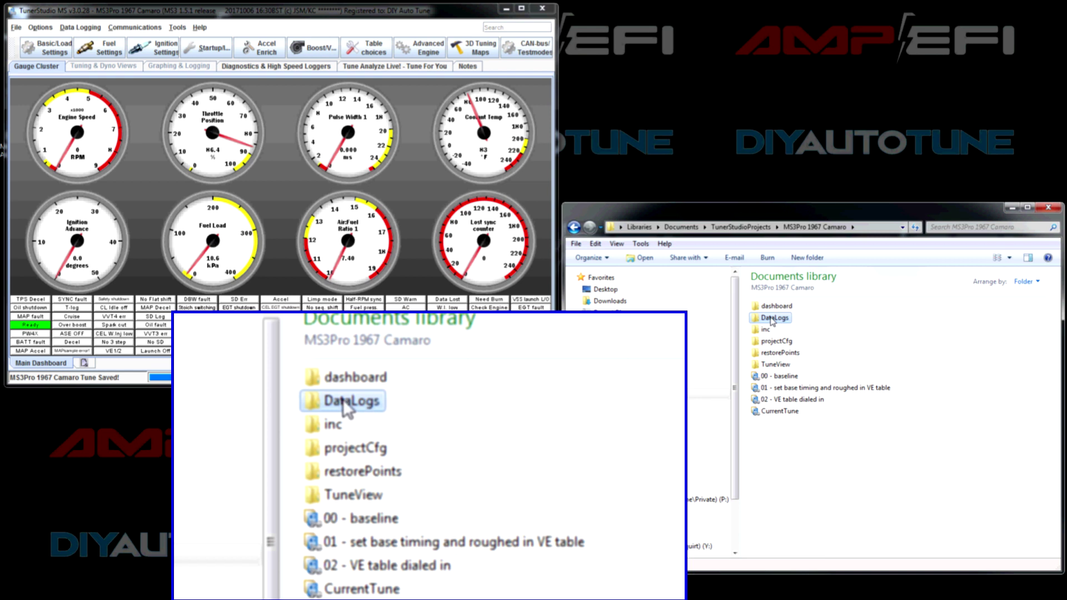
double_click(773, 320)
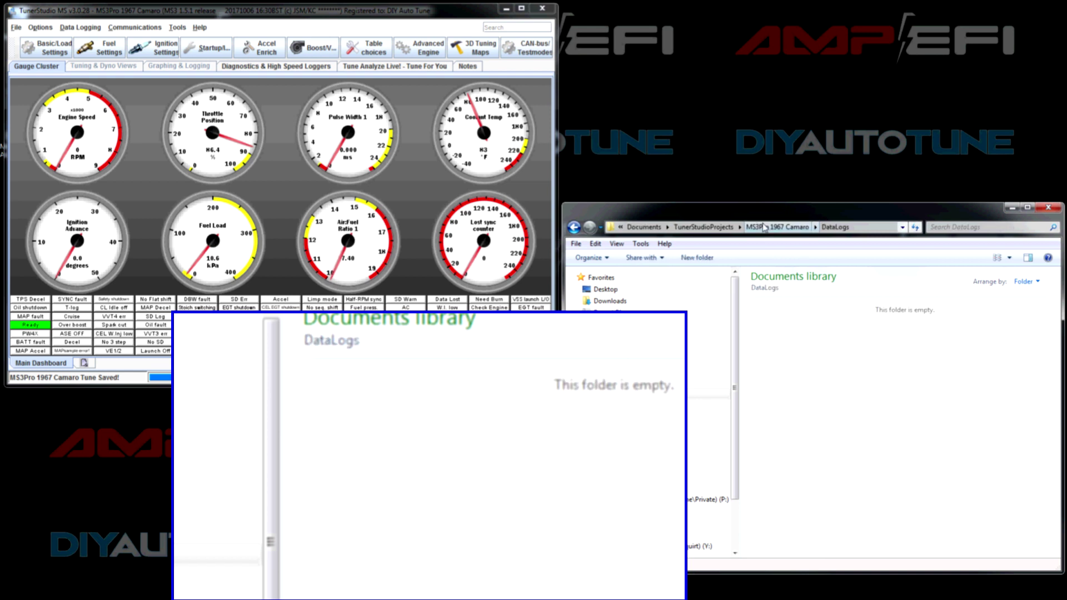
key("BackSpace")
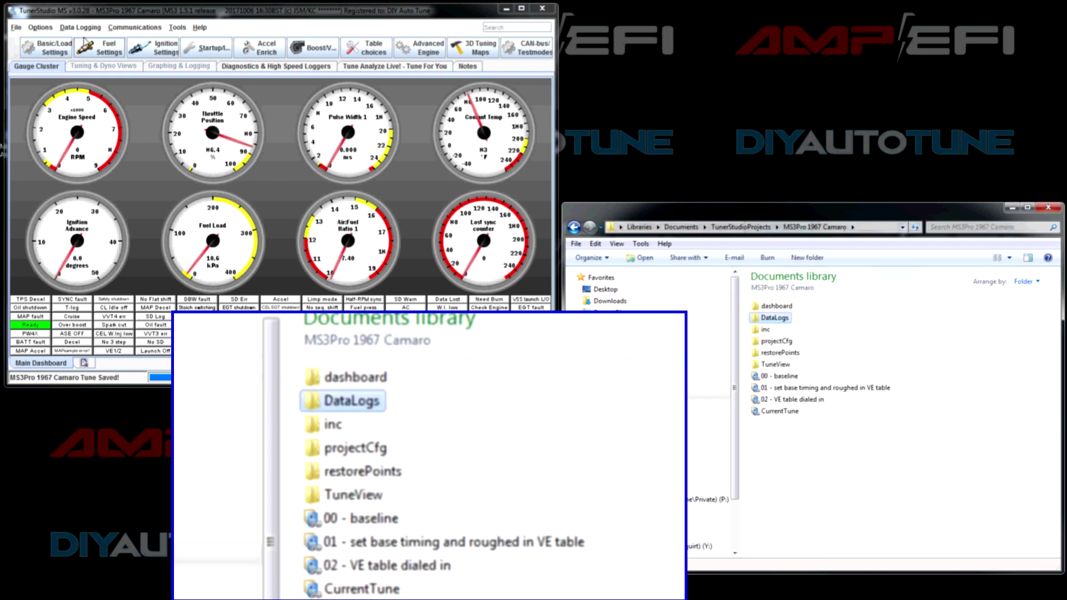
- Bring up TunerStudio's Start New Data Log dialog via Data Logging > Start Logging
left_click(70, 29)
left_click(73, 27)
left_click(81, 44)
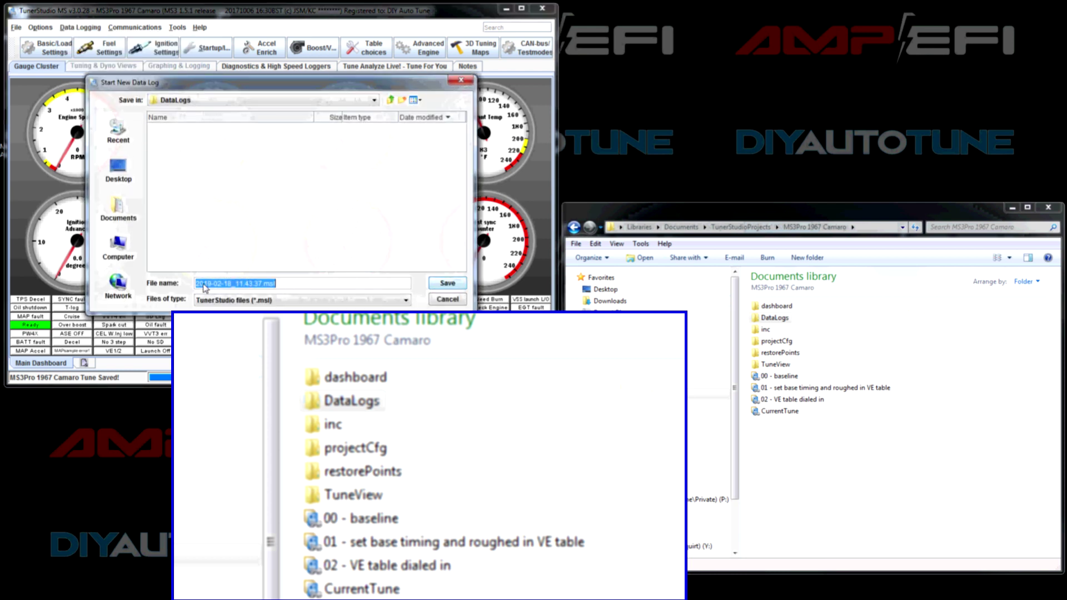
- Start recording a data log under the default name, then stop logging
left_click_drag(195, 287, 220, 286)
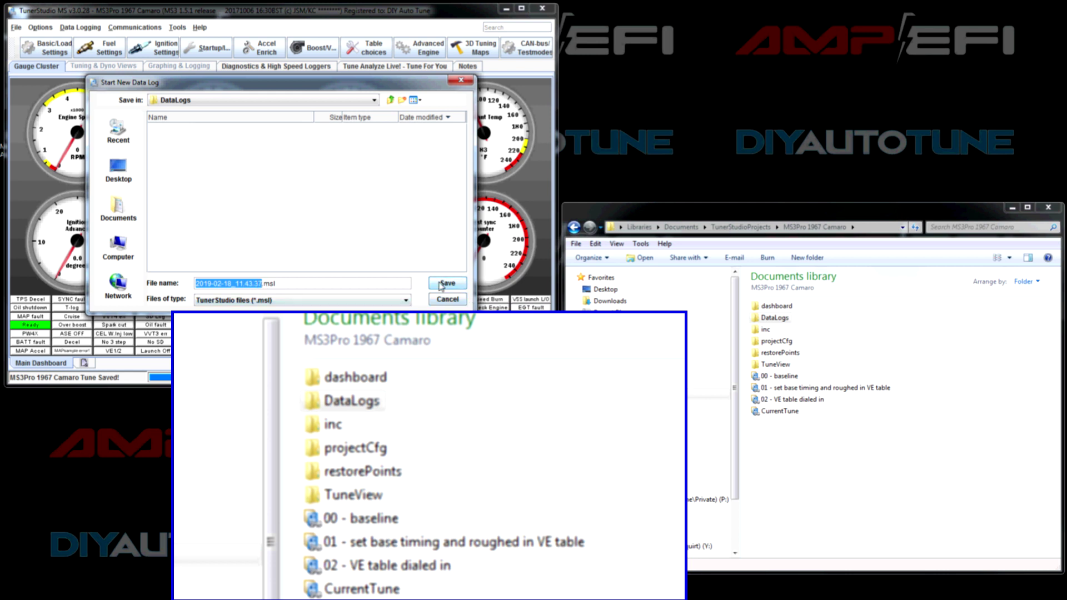
left_click(447, 283)
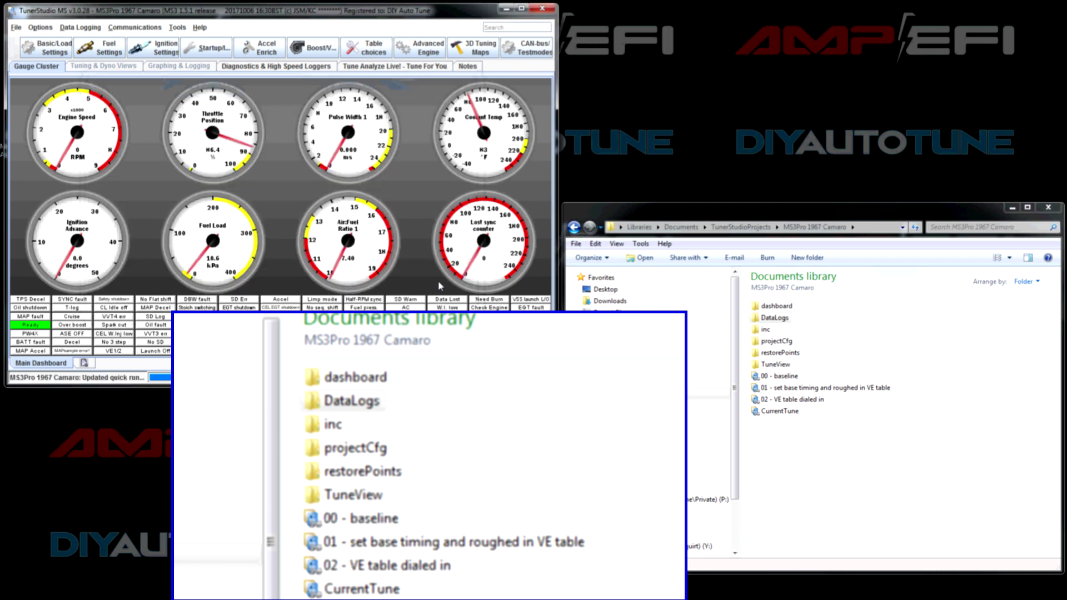
double_click(787, 318)
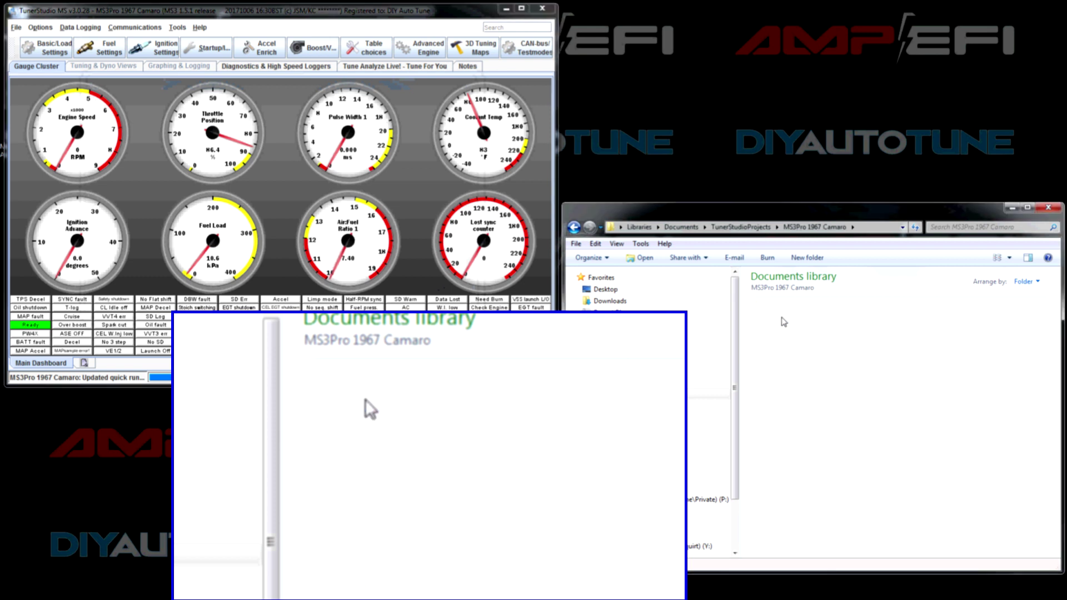
left_click(789, 306)
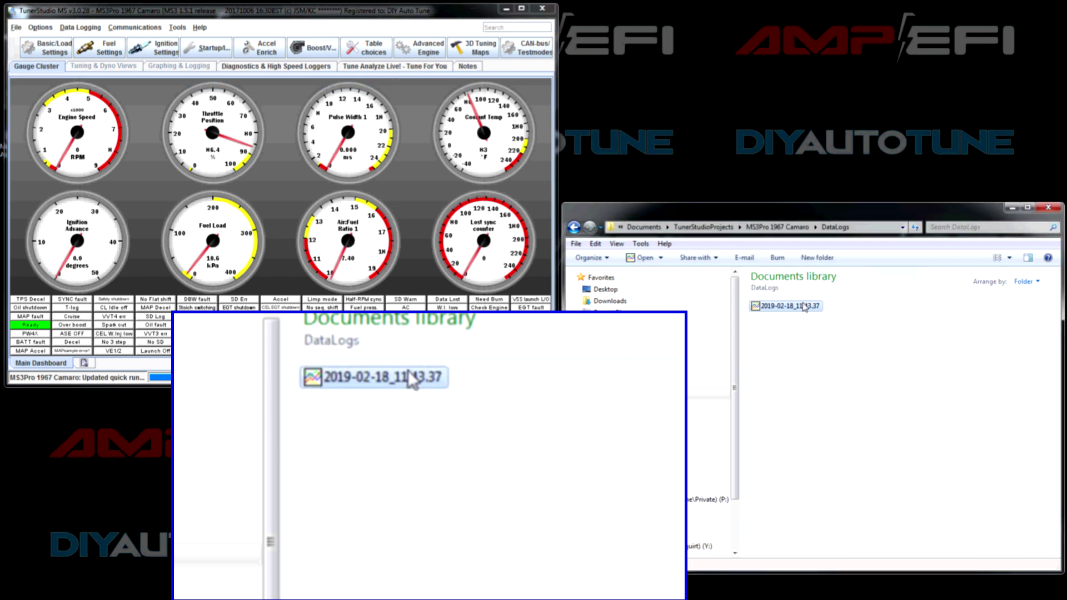
left_click(97, 27)
left_click(92, 53)
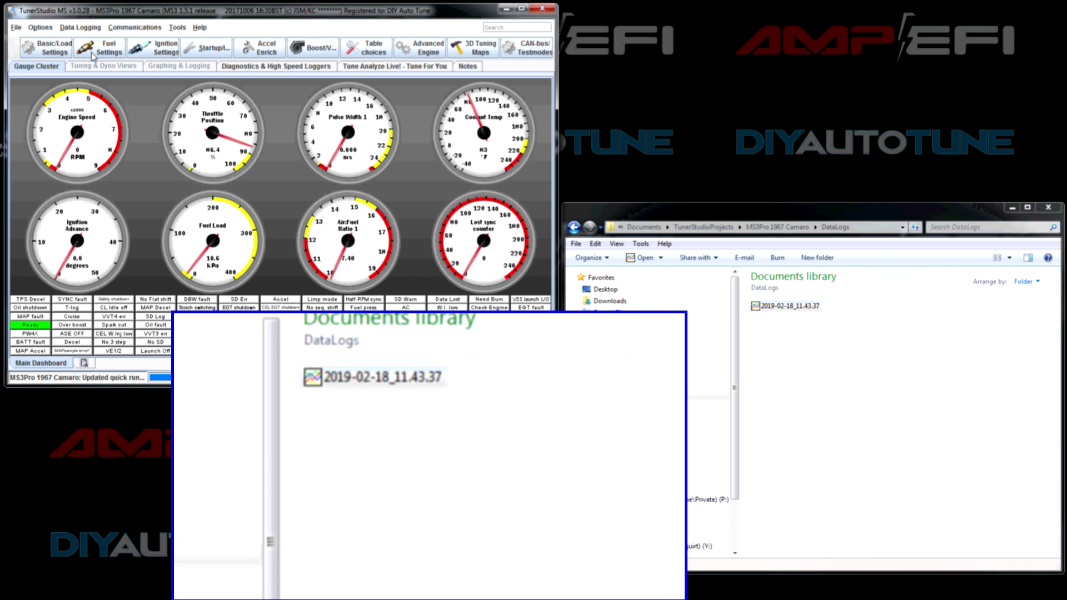
- Confirm the 2019-02-18_11.43.37 log in DataLogs and the '02 - VE table dialed in' tune file
left_click(838, 333)
left_click(806, 307)
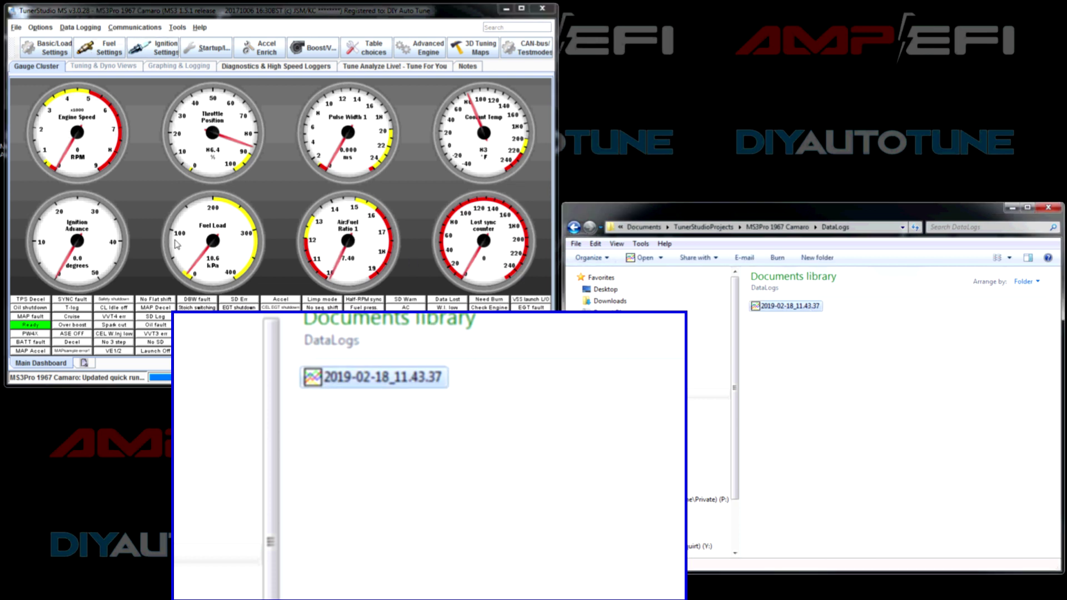
left_click(769, 230)
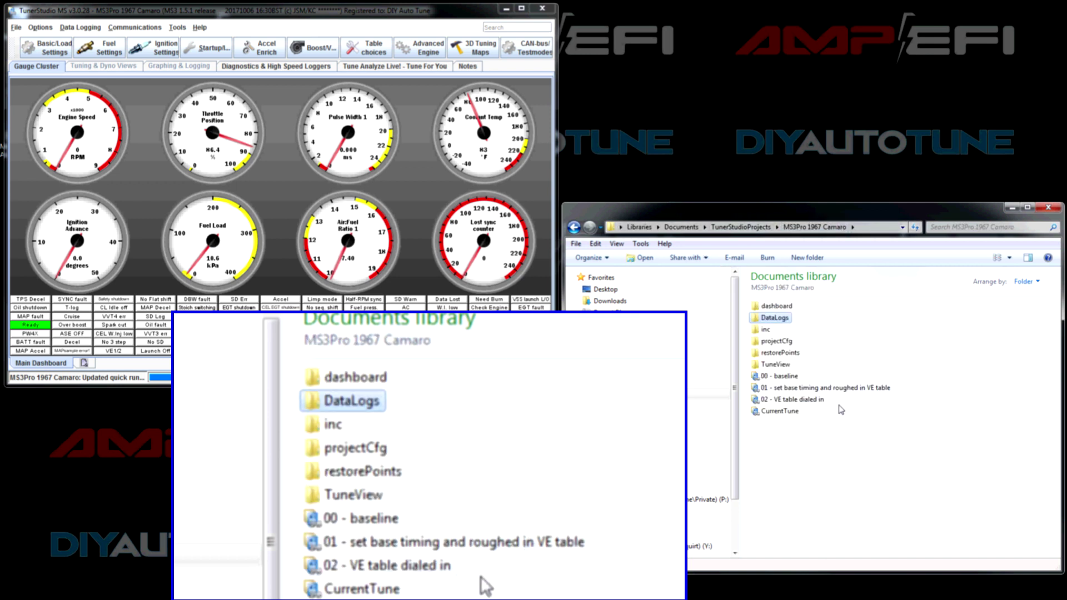
left_click(790, 400)
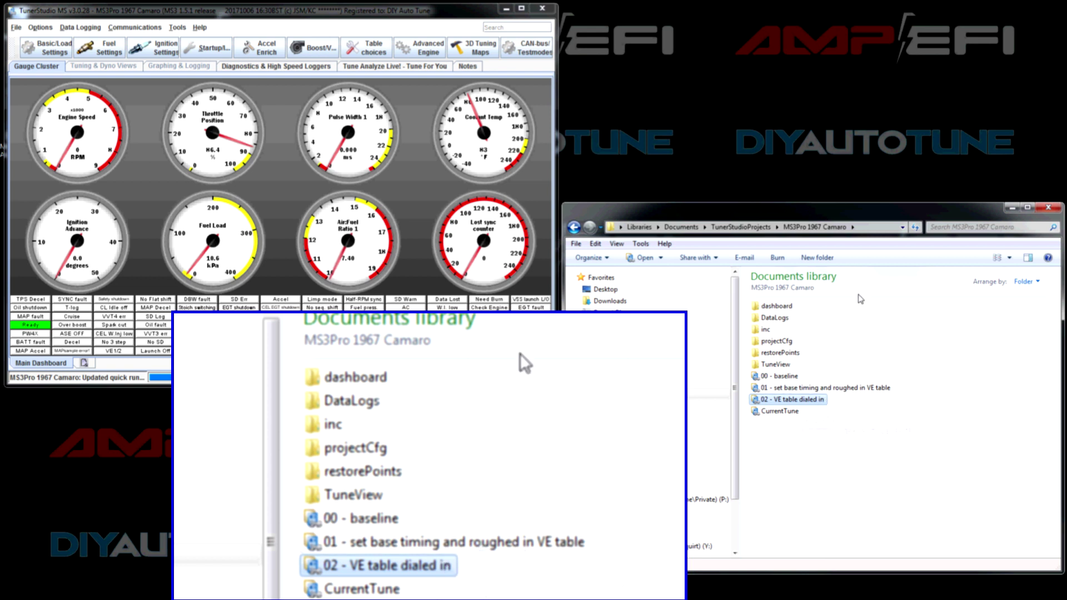
double_click(773, 318)
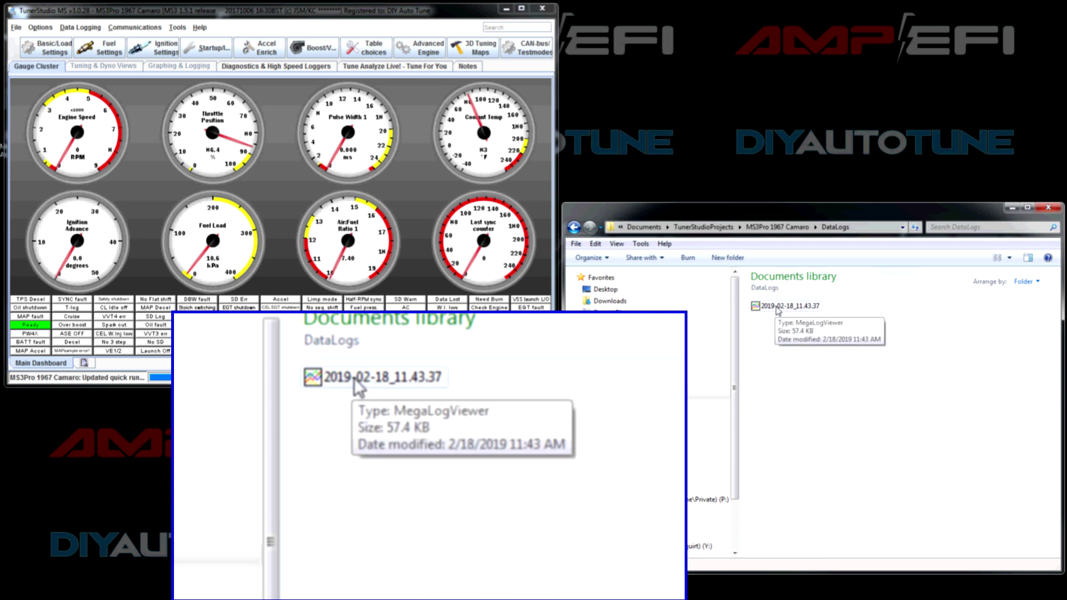
left_click(783, 309)
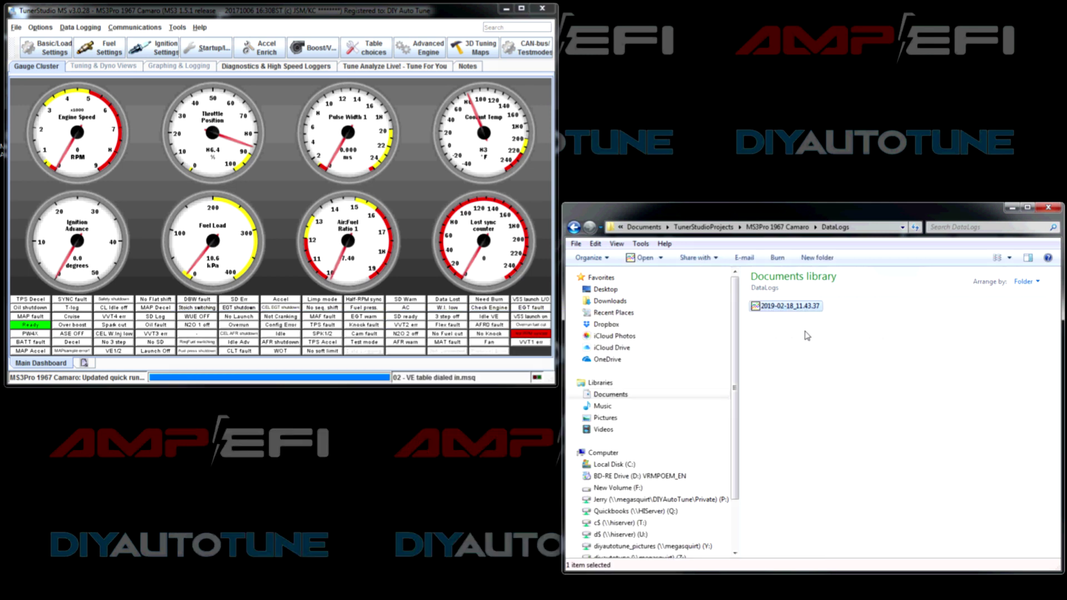